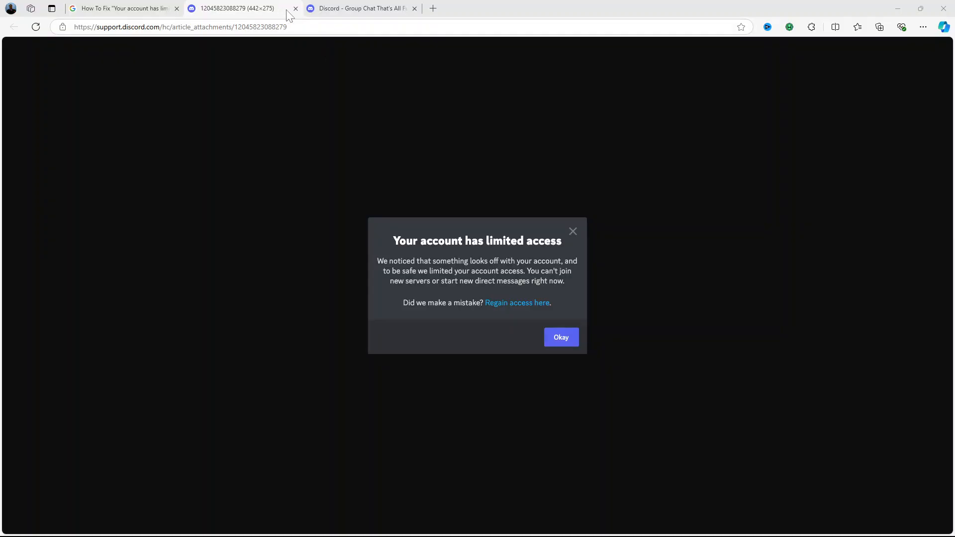
Step: Reach the Submit a request form from discord.com Support and expand the request-topic list
left_click(346, 8)
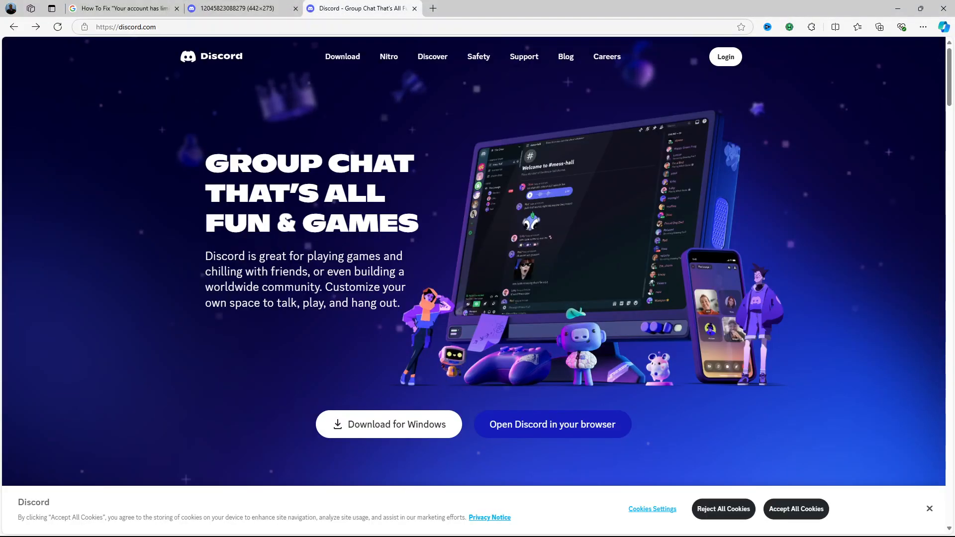
left_click(524, 57)
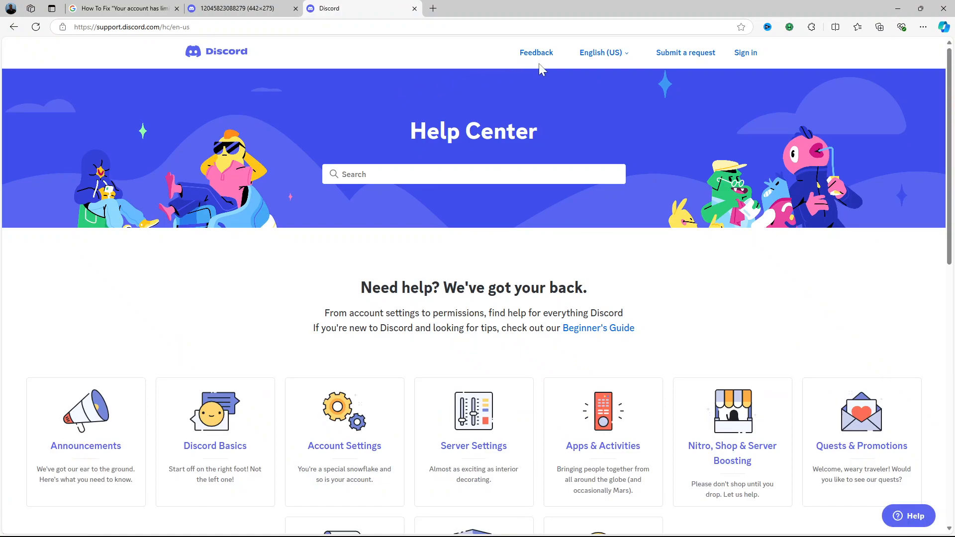
left_click(684, 53)
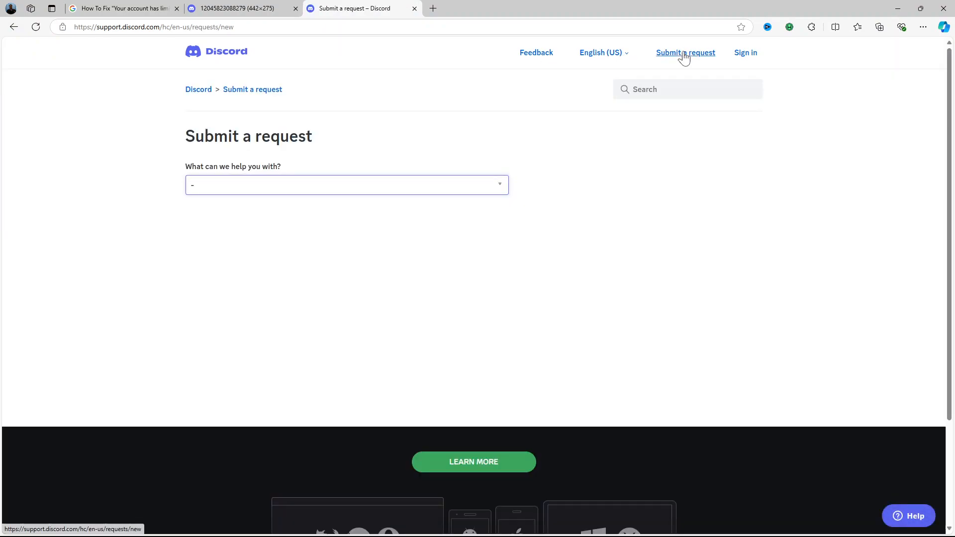
left_click(243, 192)
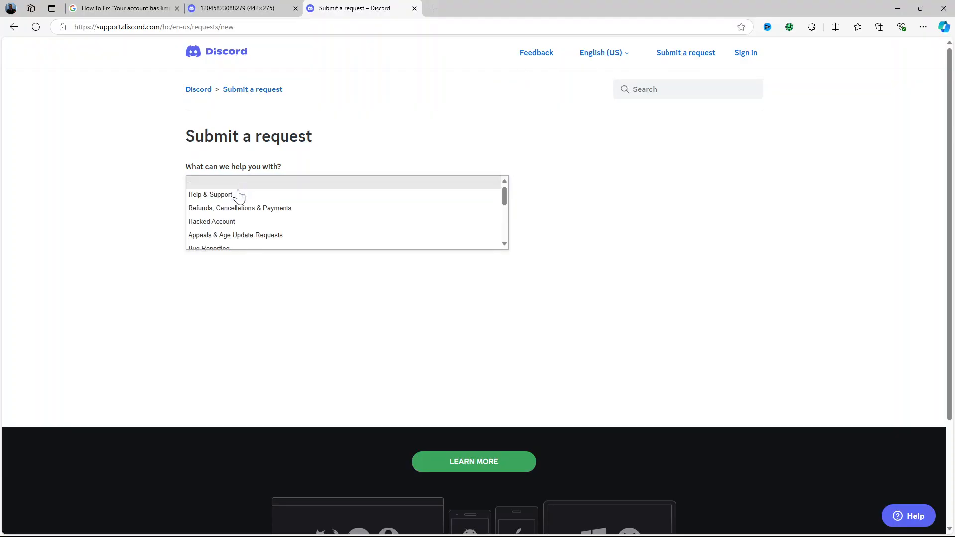
scroll(216, 213, "down", 1)
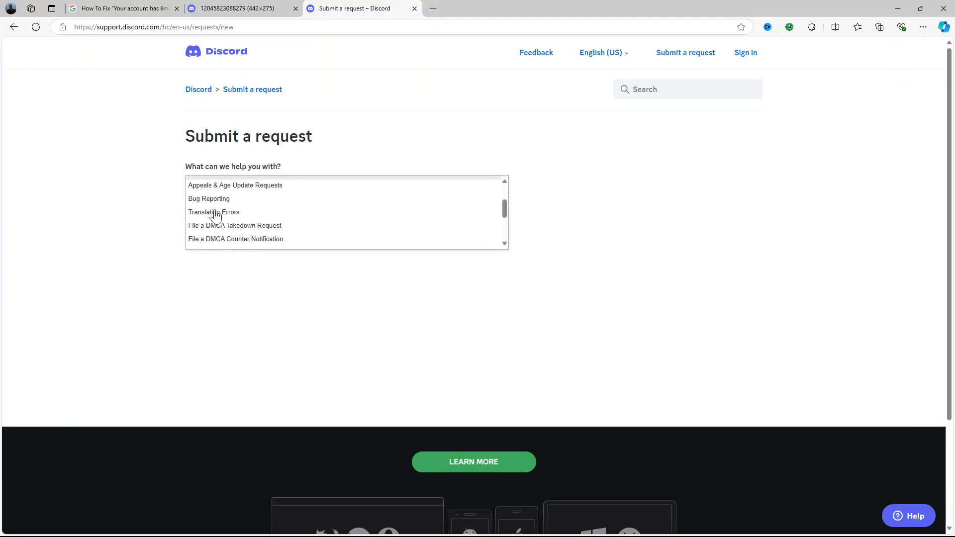
Step: Choose Appeals & Age Update Requests, autofill the email, and appeal an action taken on my account
left_click(226, 187)
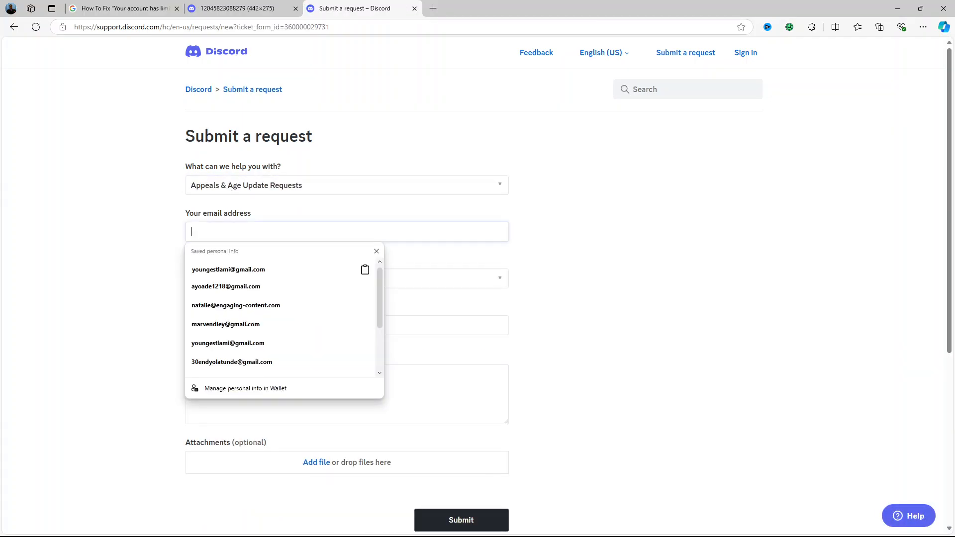
left_click(228, 269)
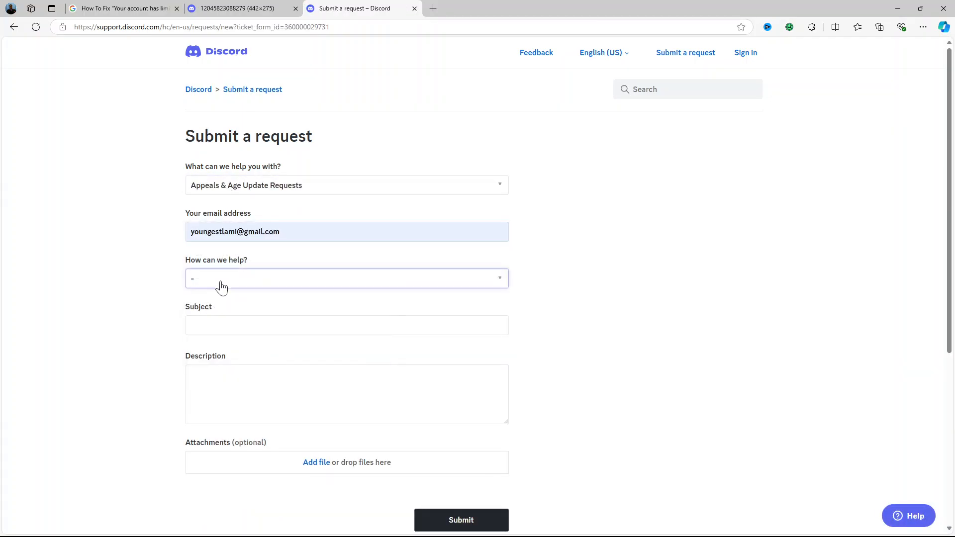
left_click(221, 279)
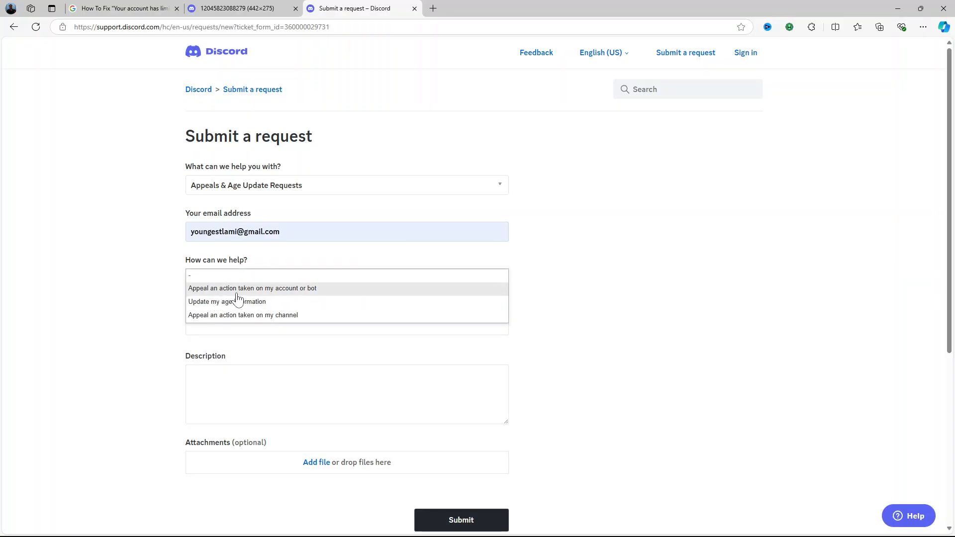
left_click(274, 290)
left_click(224, 325)
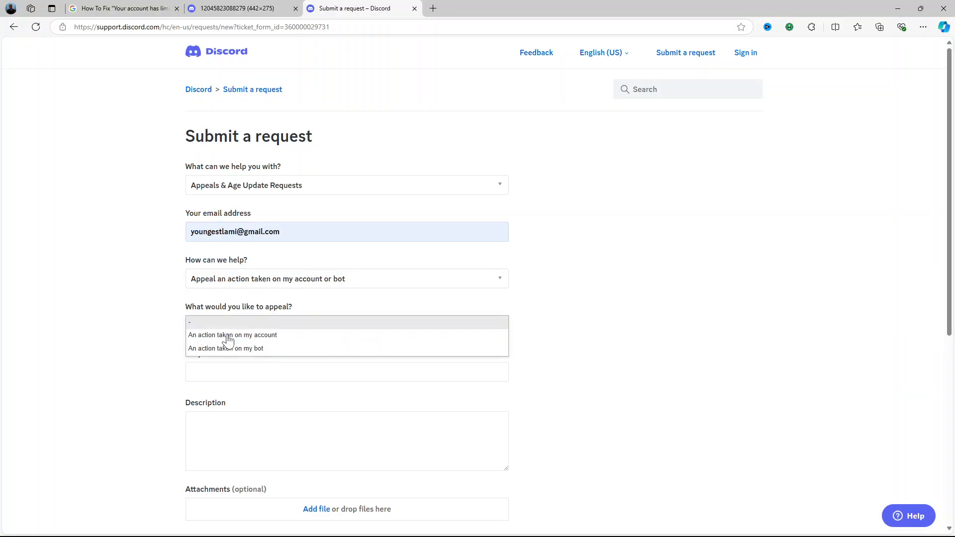
scroll(240, 338, "down", 1)
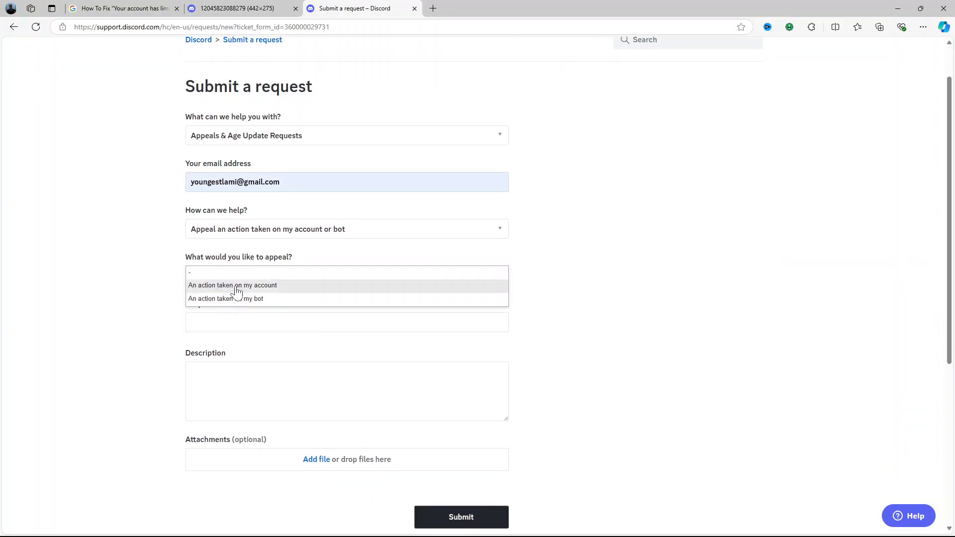
left_click(237, 287)
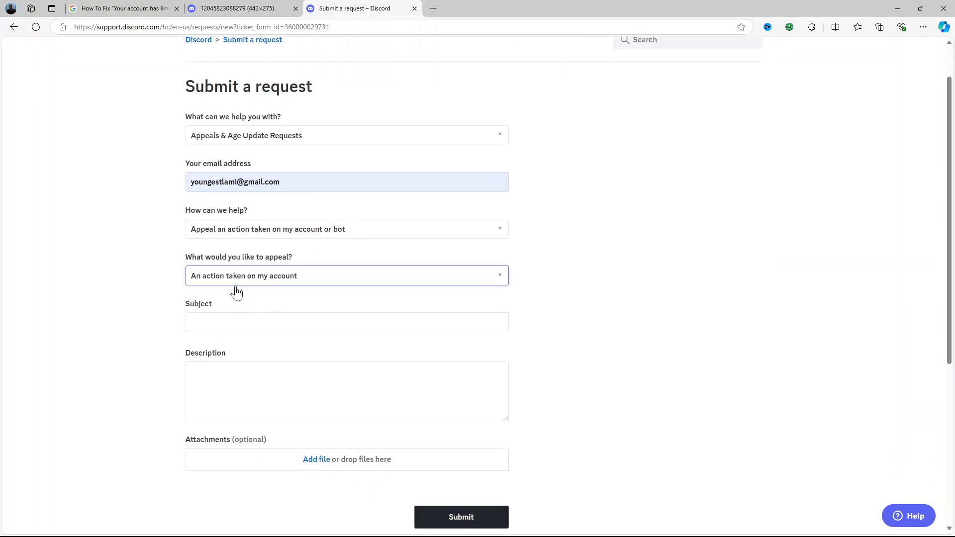
Step: Enter the subject 'My Account has been limited'
key("Tab")
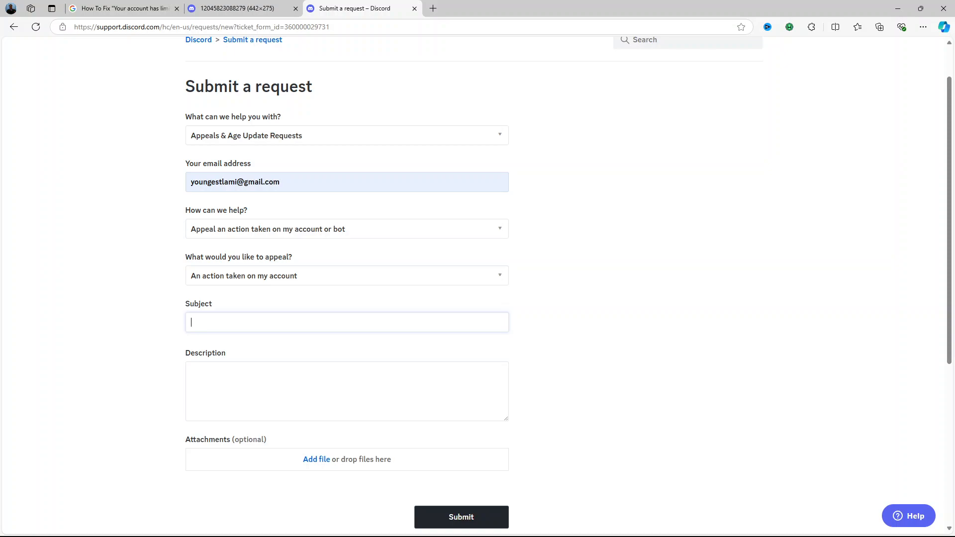
type("My Ac")
type("c")
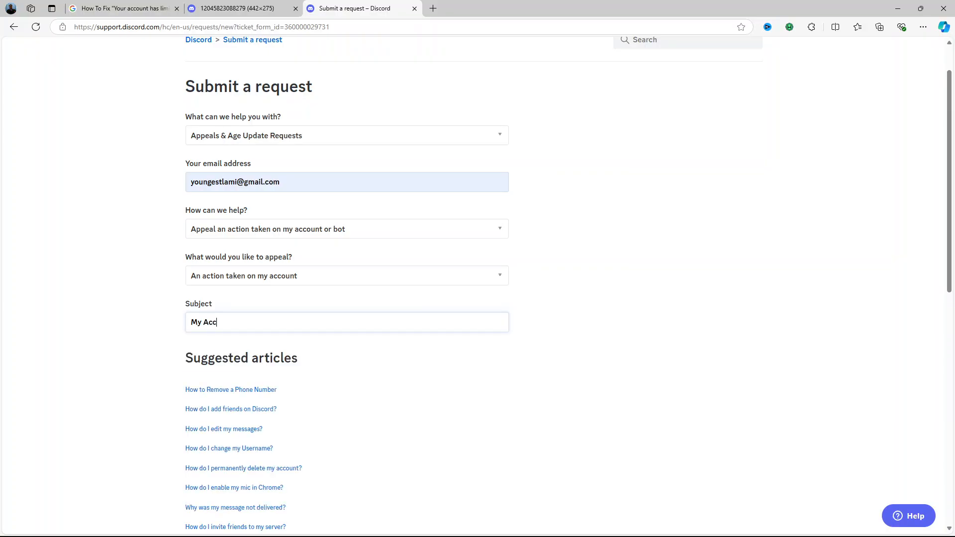
type("ount ")
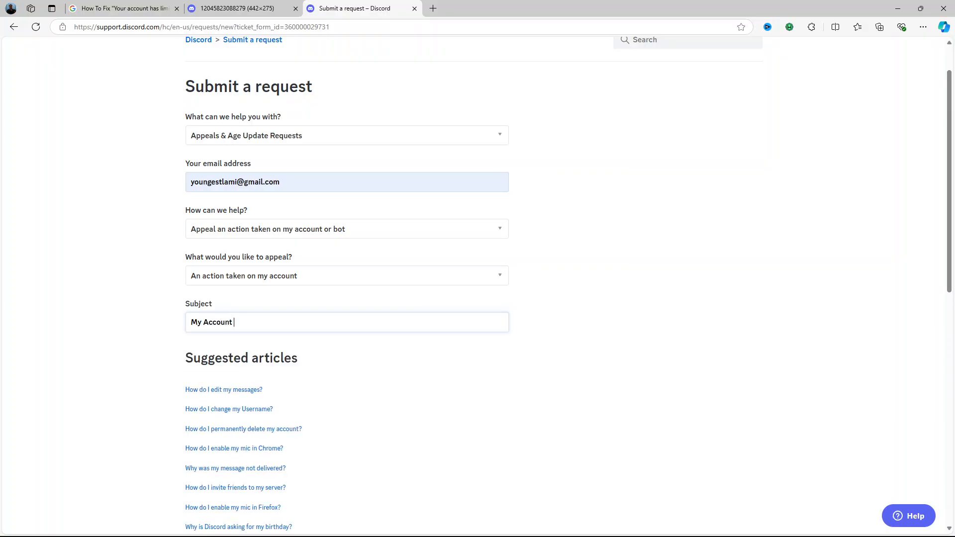
type("has be")
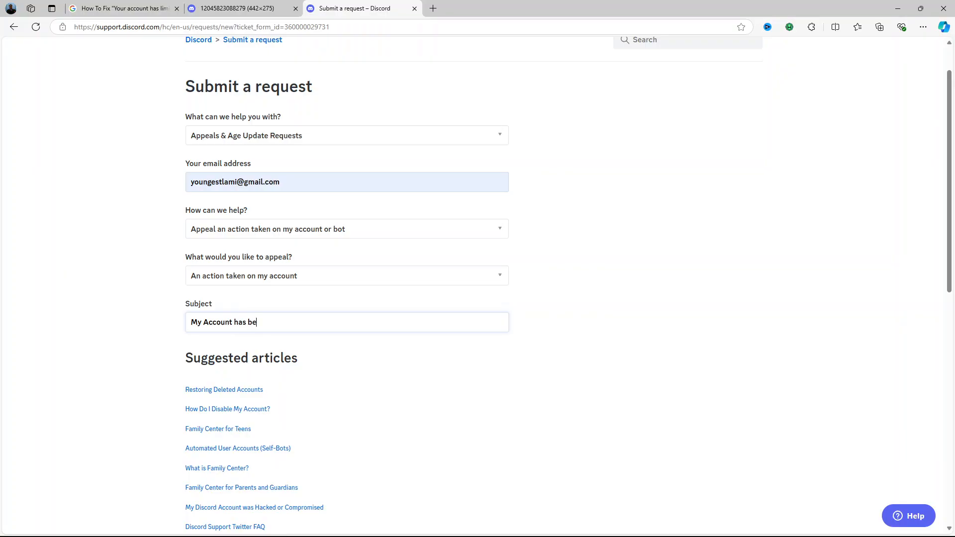
type("en limite")
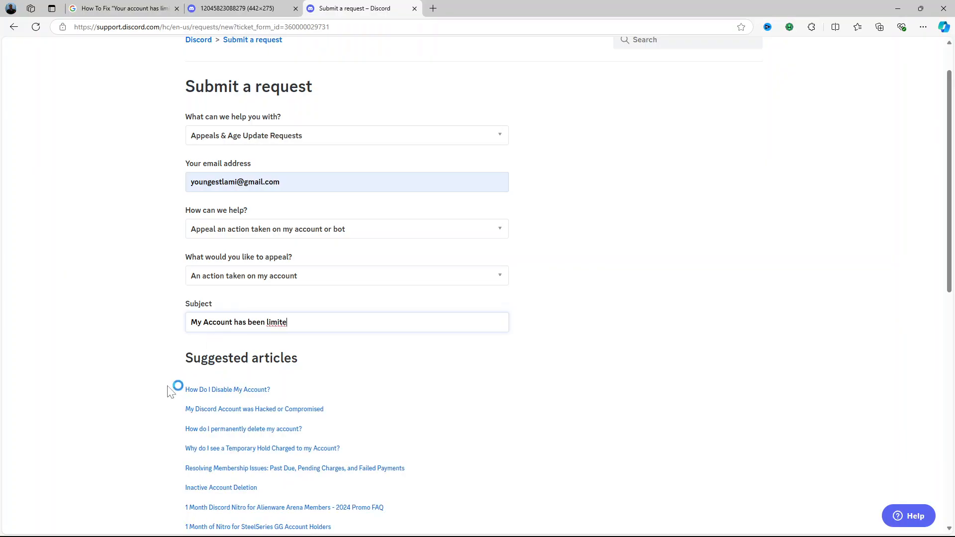
scroll(374, 432, "down", 1)
scroll(374, 432, "down", 2)
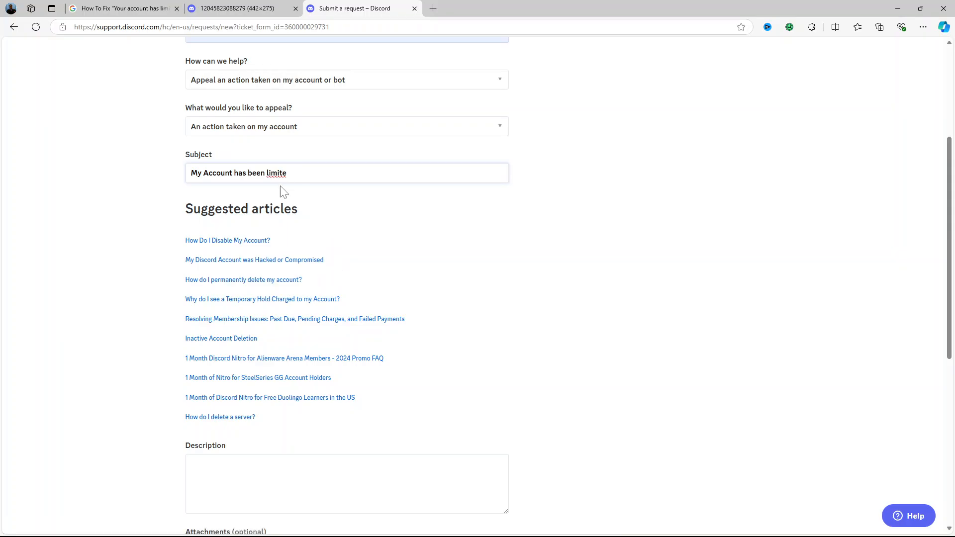
type("d")
scroll(323, 273, "down", 3)
scroll(323, 272, "down", 2)
scroll(314, 250, "up", 5)
scroll(288, 314, "down", 3)
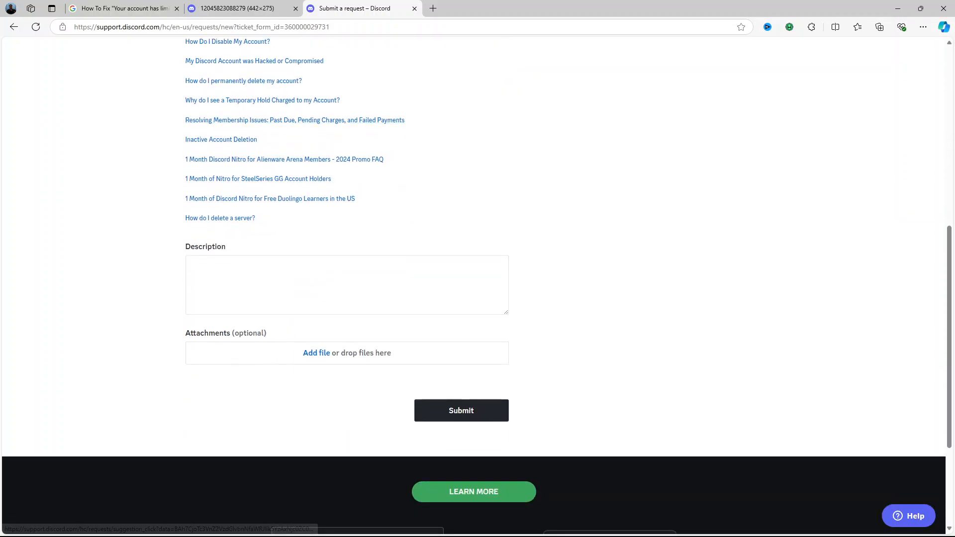
Step: Describe the limited-access notification, the unknown cause, and a request for help fixing it
left_click(232, 283)
scroll(231, 284, "down", 1)
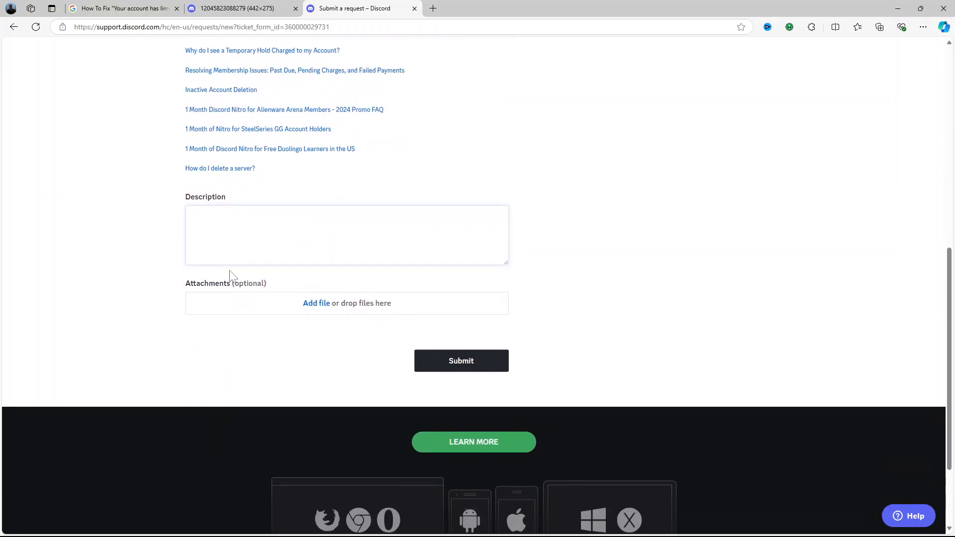
type("Hello,")
key("Return")
type("I got a")
type(" notific")
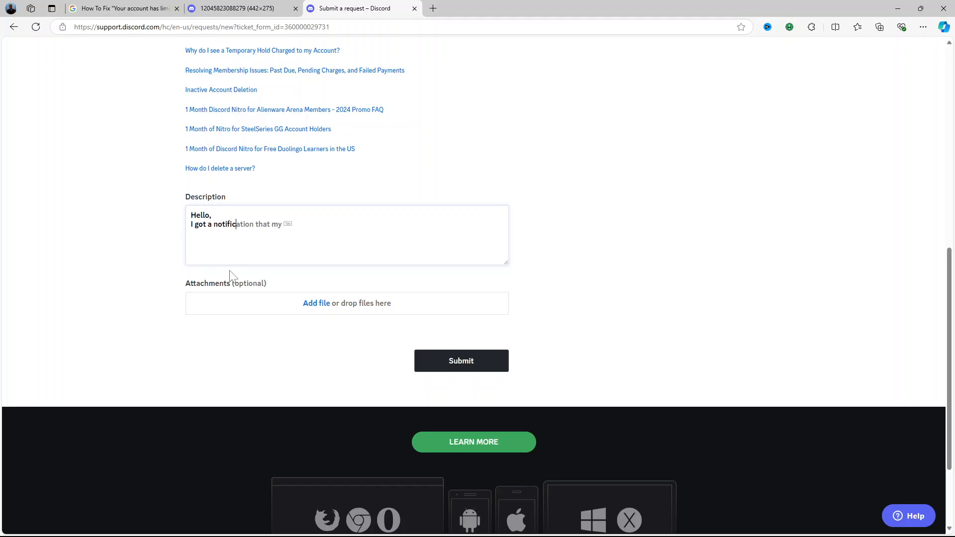
type("ation")
key("Tab")
type("acc")
type("ount ")
type("no")
type("ow")
type(" ha")
key("BackSpace")
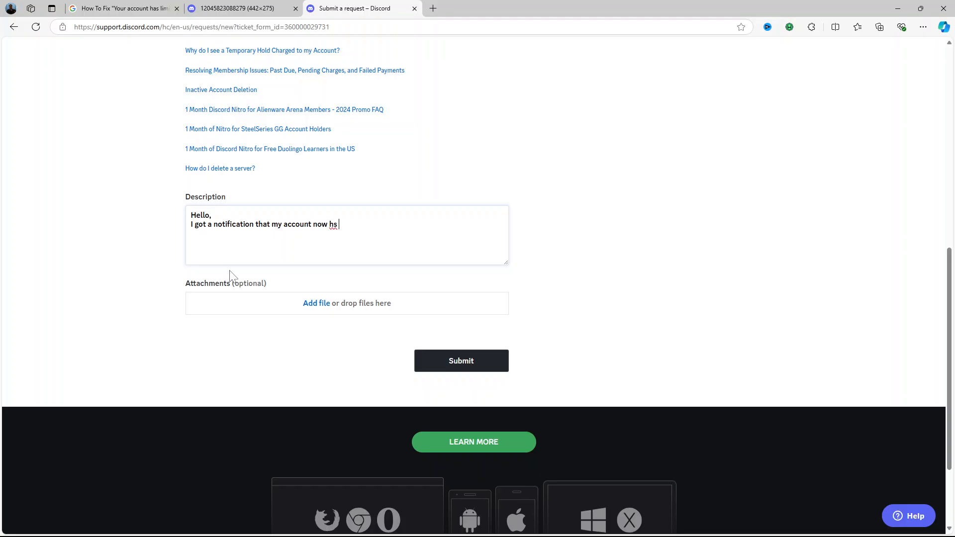
type("as li")
type("mited acc")
type("ess")
type(".")
type("I d")
type("o not know ")
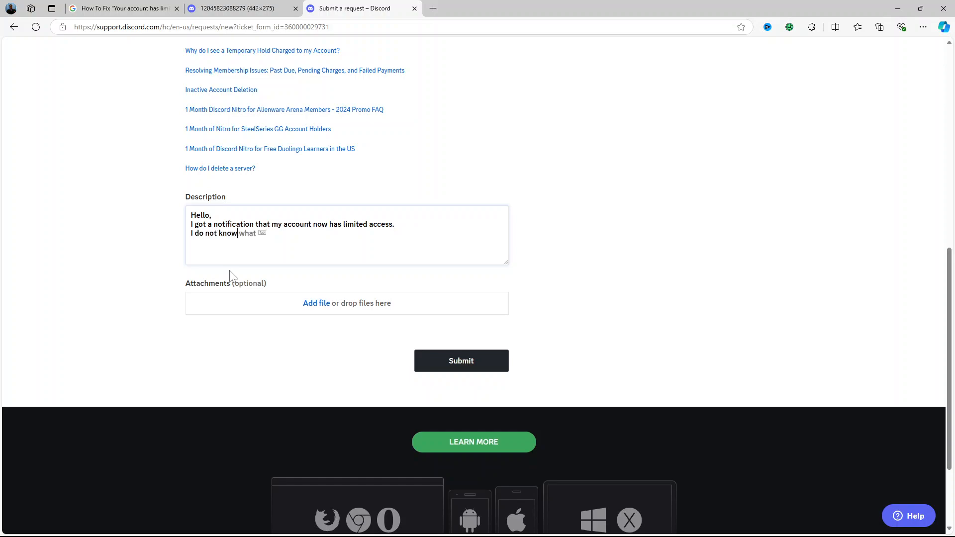
type("what ")
type(" caused")
key("Tab")
type("but I")
type("n")
key("BackSpace")
type("nee")
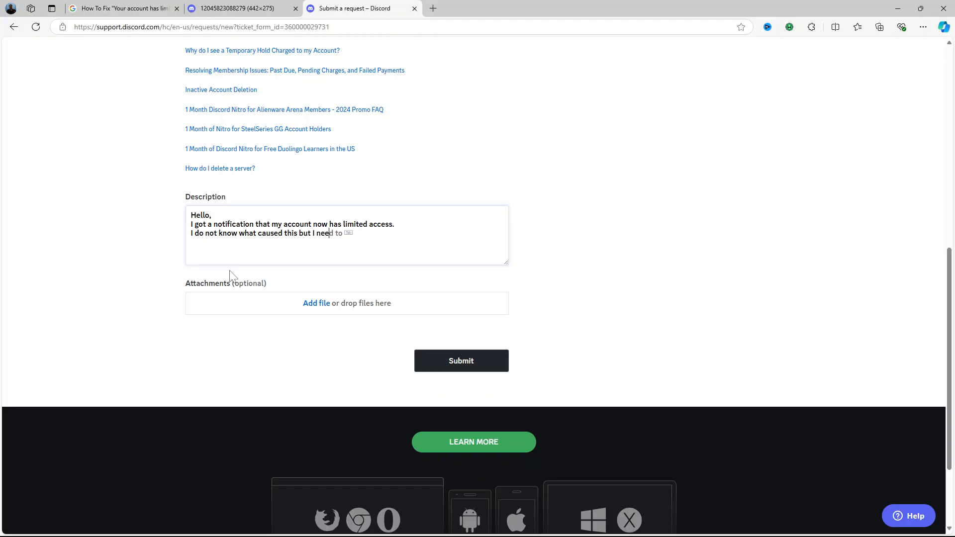
type("d you to ")
type("help me fi")
type("x it")
type(".")
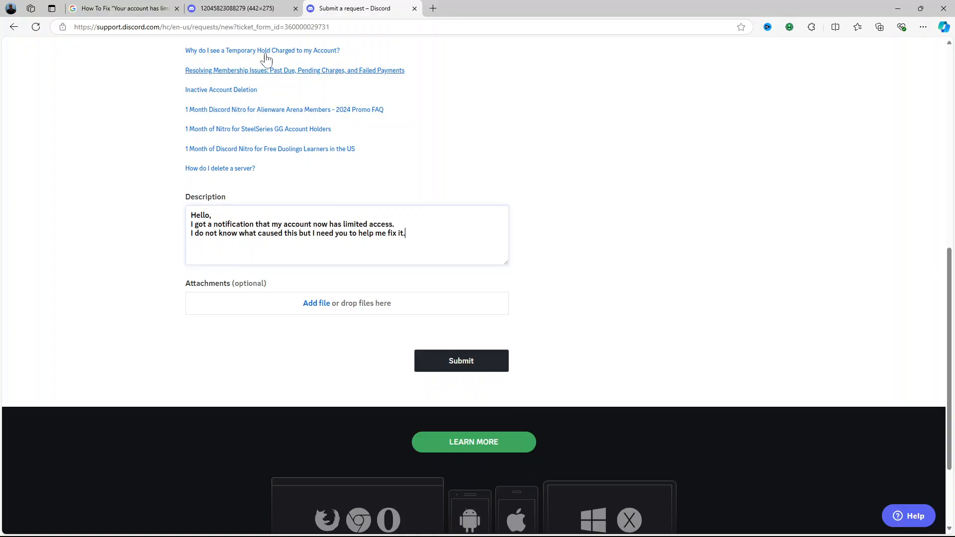
left_click(258, 11)
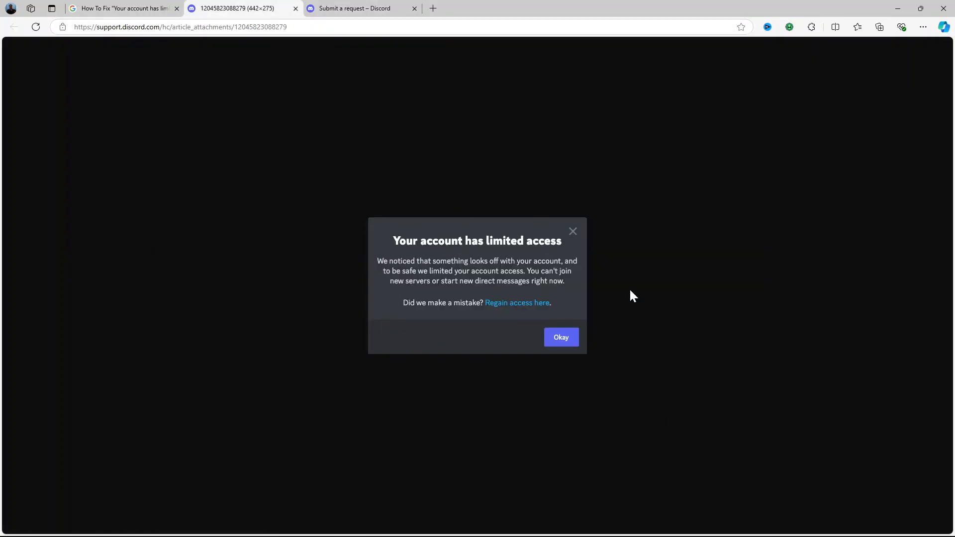
left_click(347, 8)
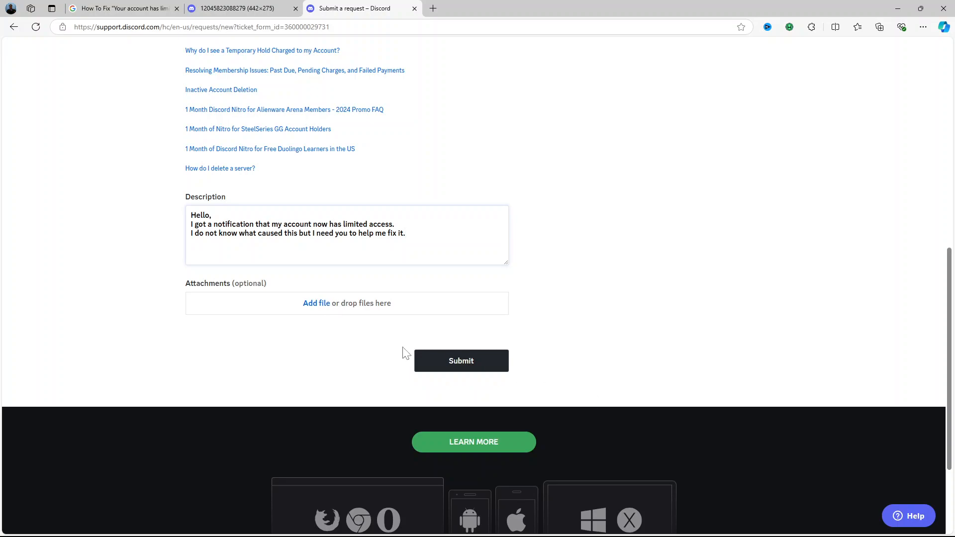
scroll(417, 364, "up", 4)
scroll(417, 298, "up", 2)
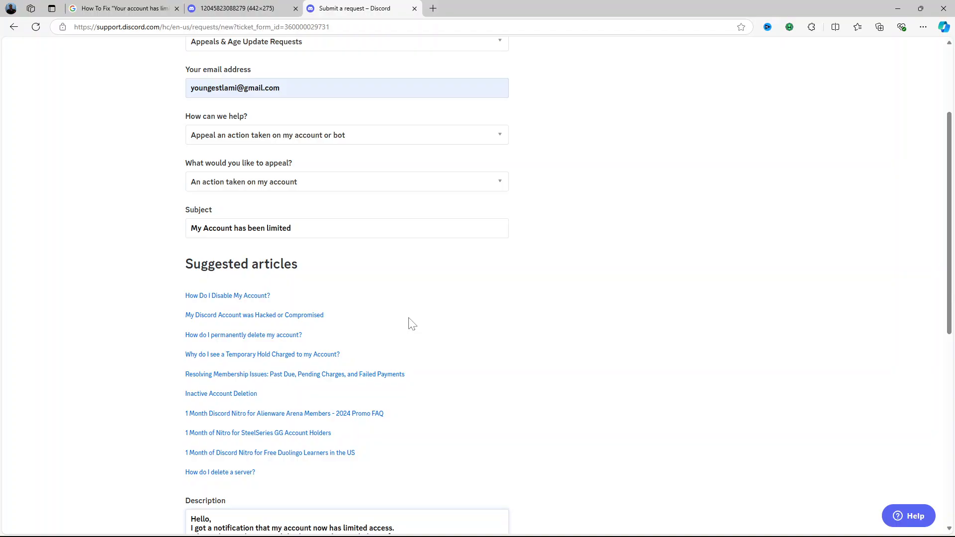
scroll(408, 323, "up", 5)
Step: View the 'Your account has limited access' screenshot in the second browser tab
left_click(242, 9)
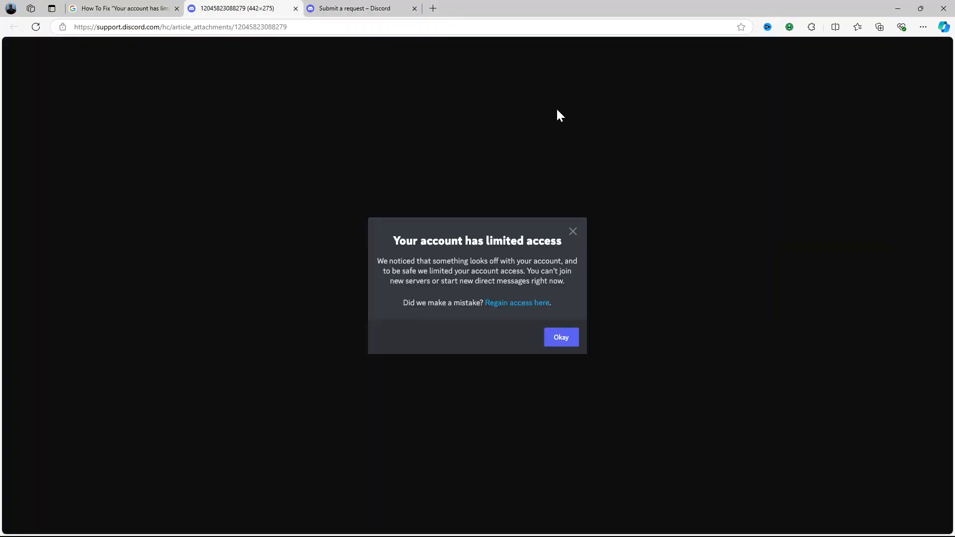